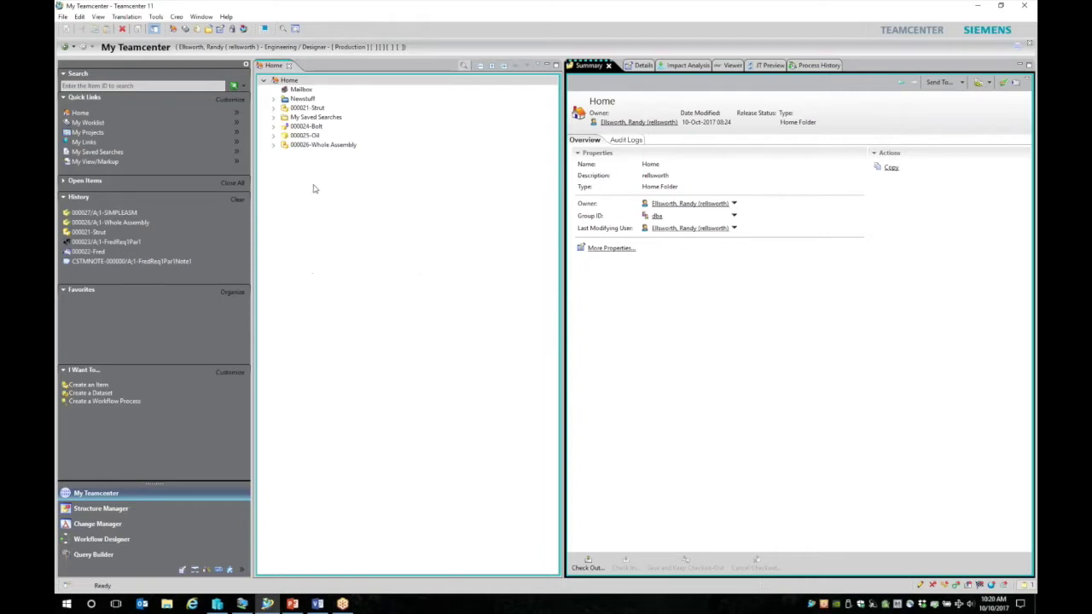
Step: Select the 000021-Strut item in the Home folder to see its summary, then expand it
{"action": "left_click", "coordinate": [294, 83]}
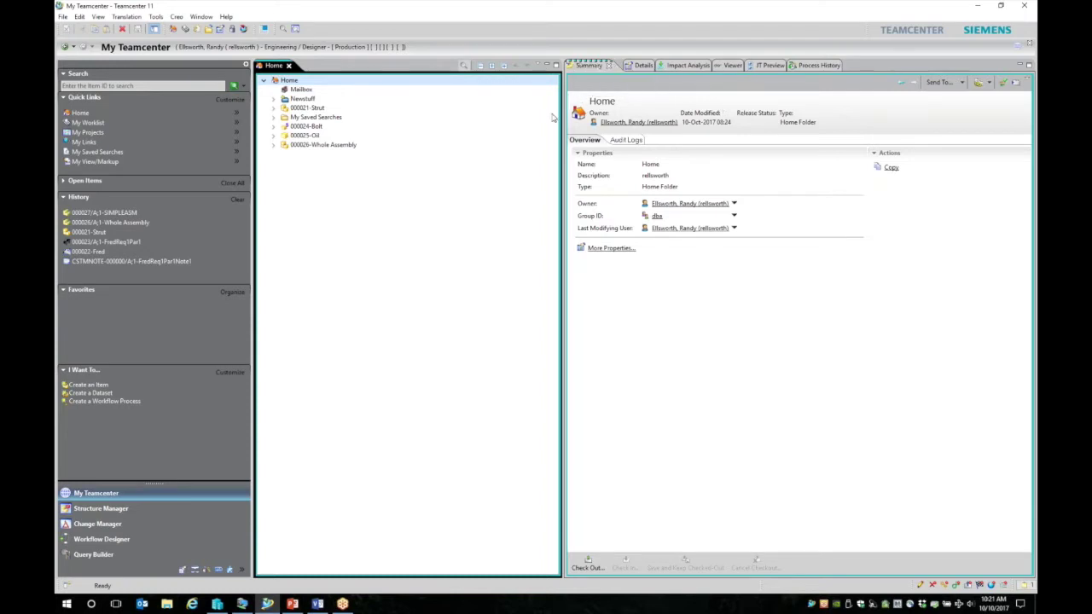
{"action": "left_click", "coordinate": [294, 109]}
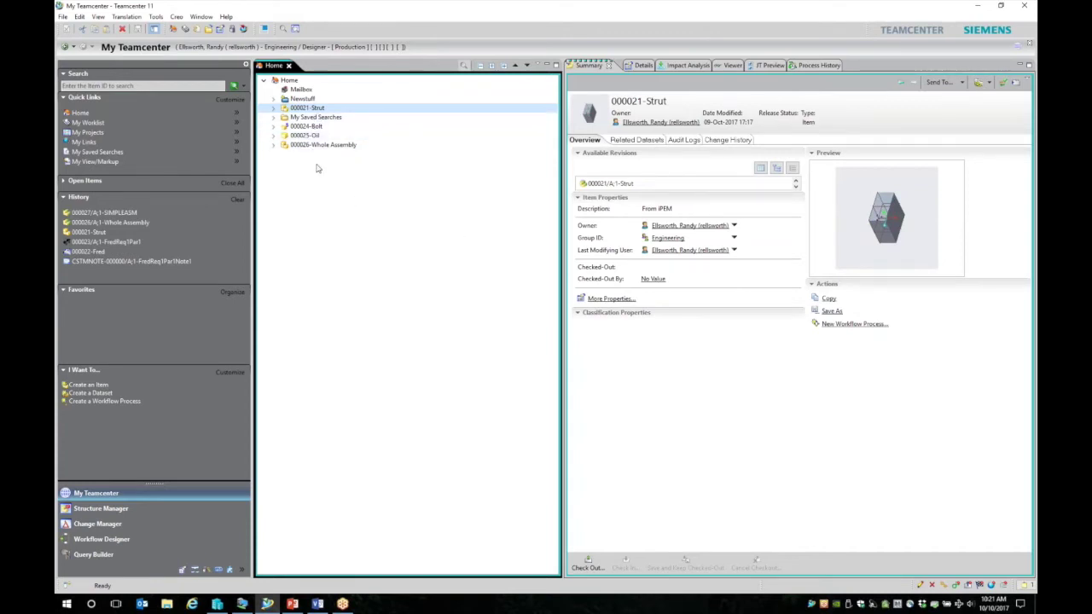
{"action": "left_click", "coordinate": [274, 110]}
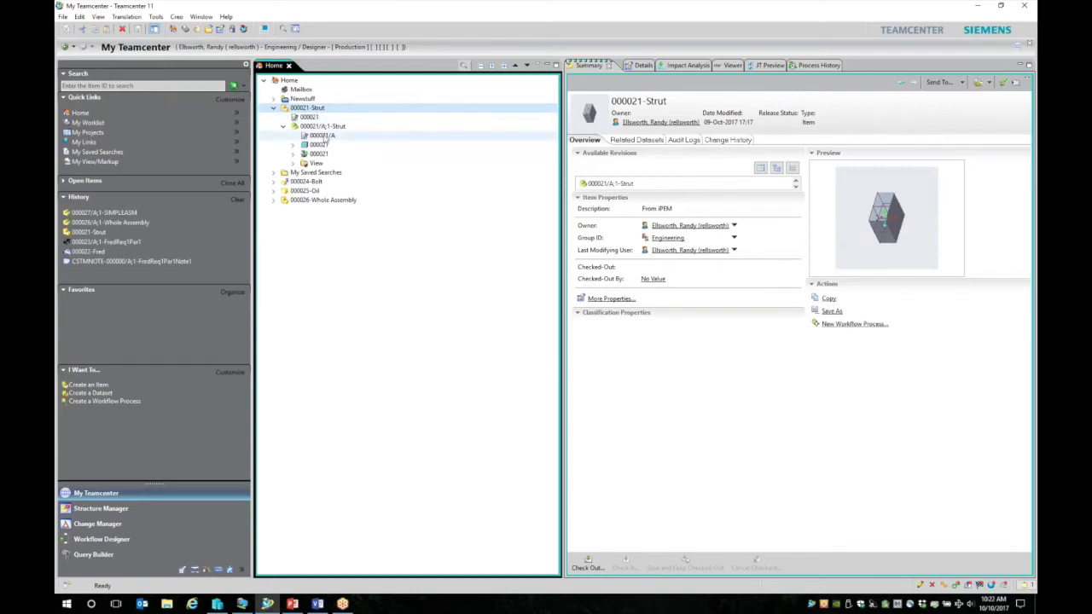
Step: Review the A;1 Strut revision and its 000021 Creo part and direct model datasets
{"action": "left_click", "coordinate": [323, 127]}
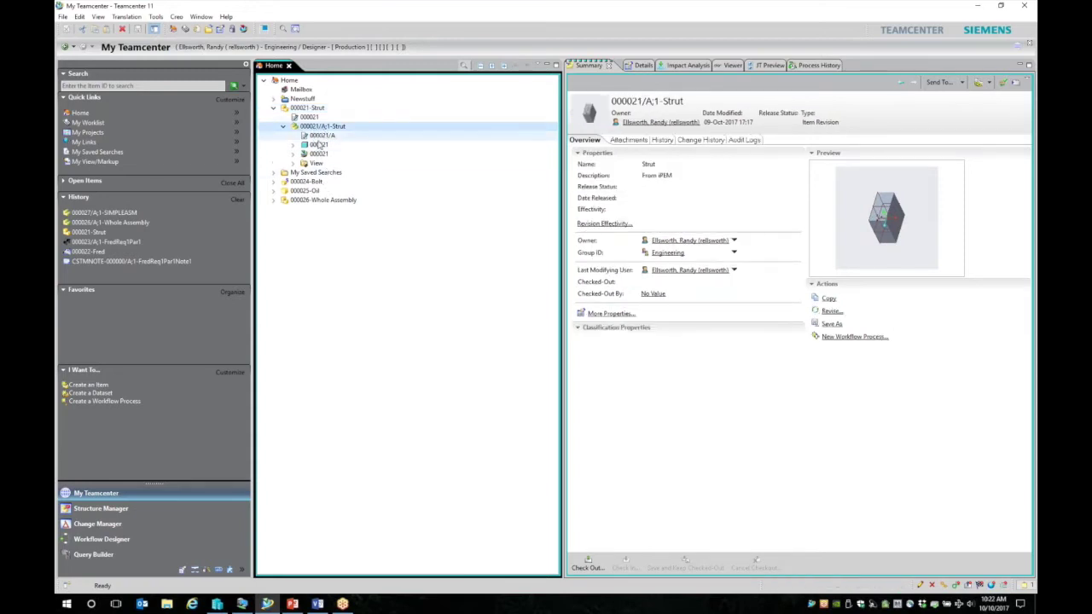
{"action": "left_click", "coordinate": [317, 145]}
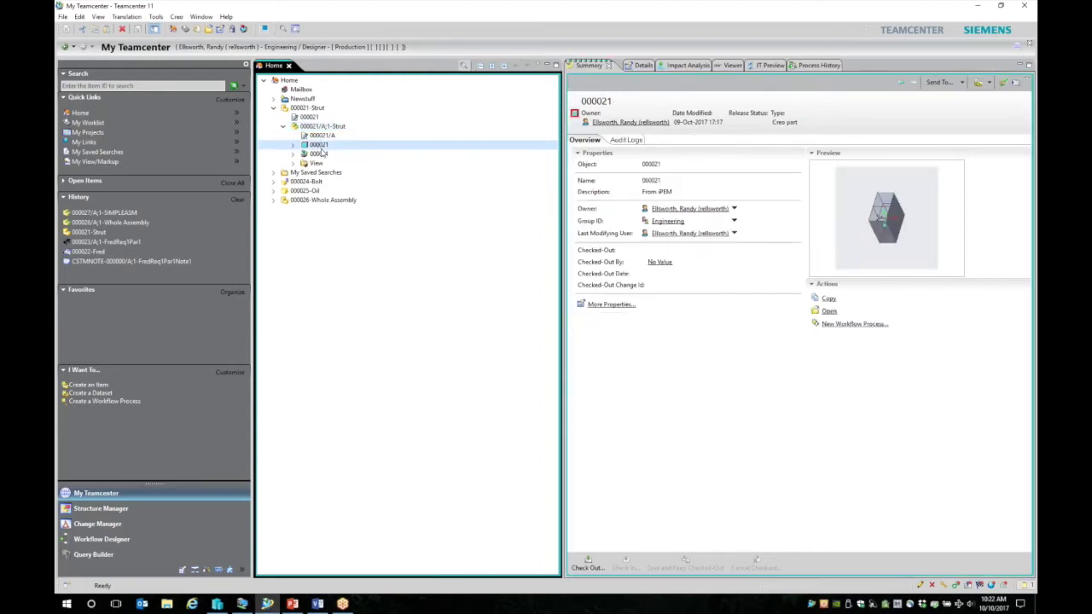
{"action": "left_click", "coordinate": [319, 154]}
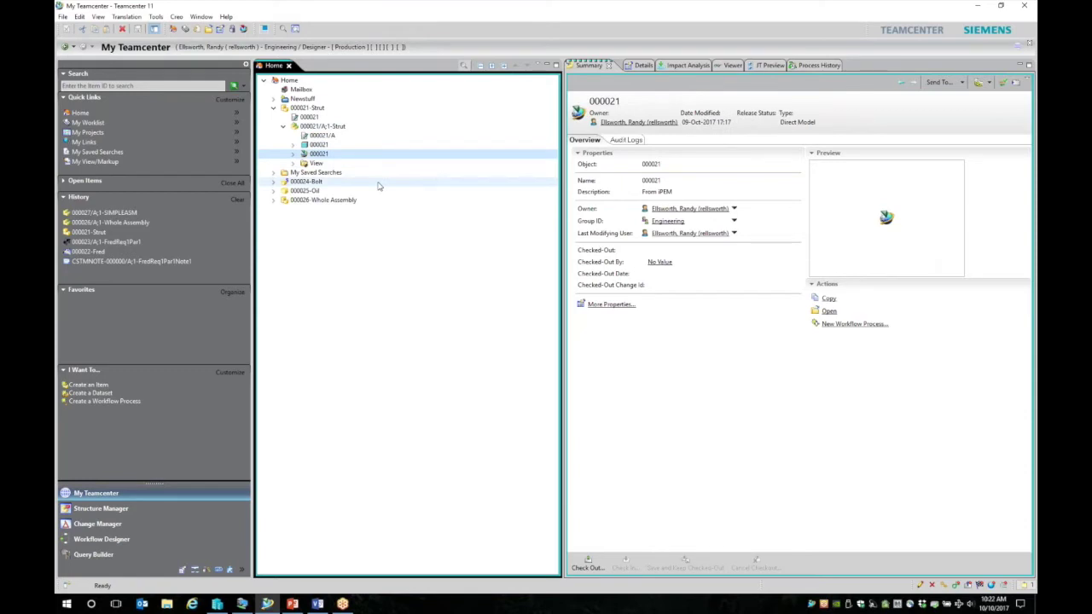
Step: View the box model in 3D, then send revision 000021/A;1-Strut to Creo
{"action": "left_click", "coordinate": [731, 66]}
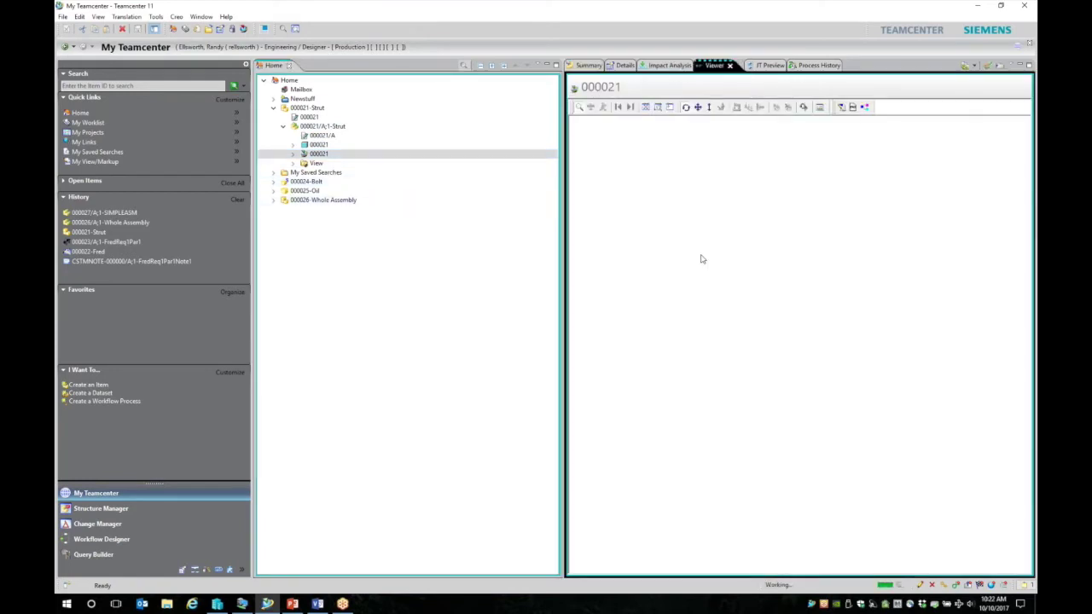
{"action": "left_click_drag", "start_coordinate": [777, 273], "coordinate": [709, 318]}
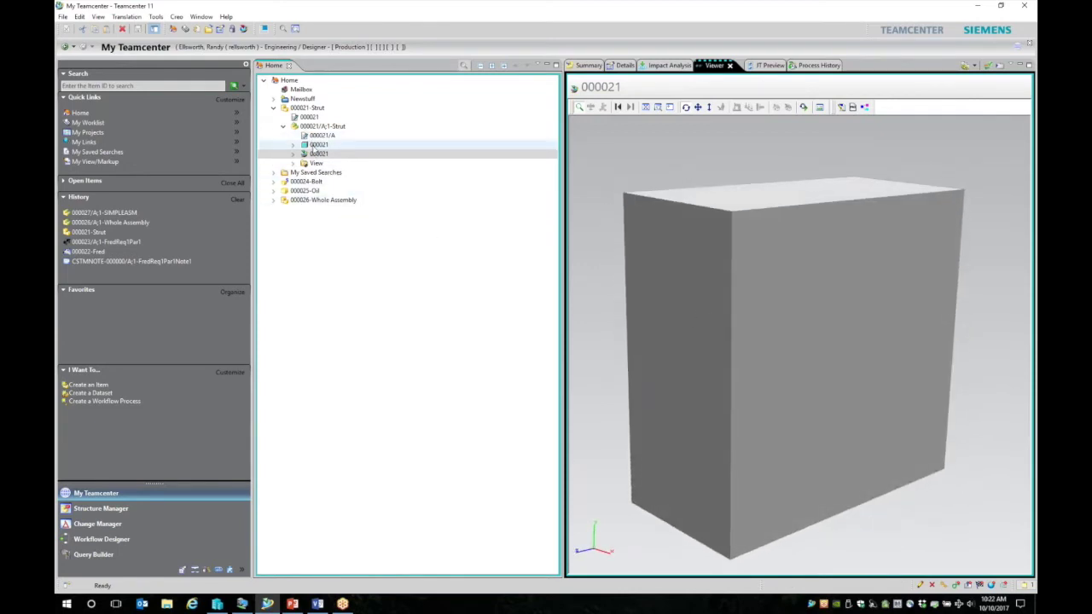
{"action": "left_click", "coordinate": [321, 126]}
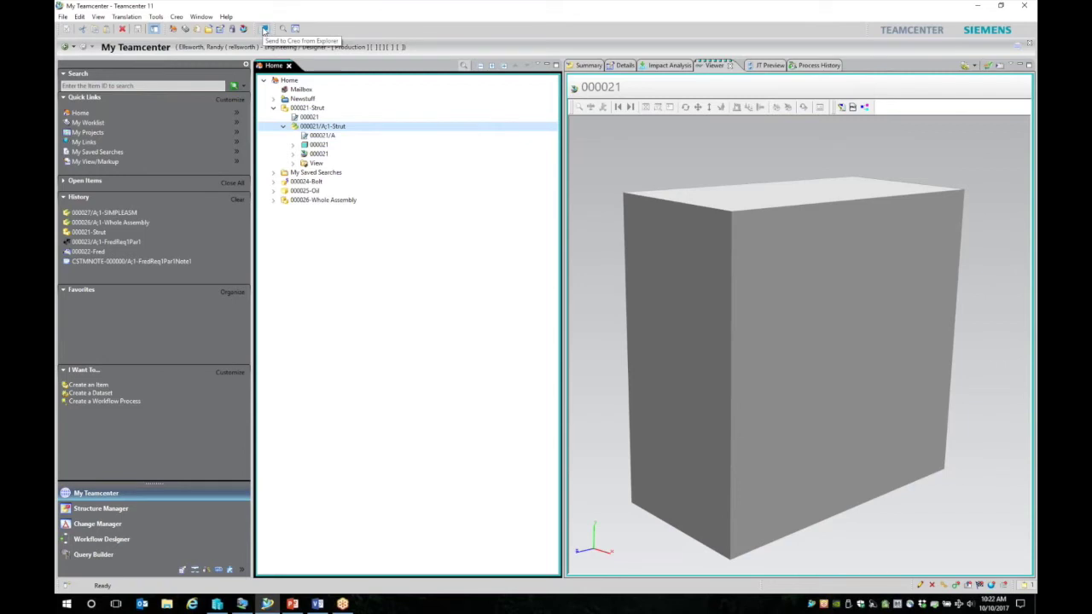
{"action": "left_click", "coordinate": [264, 29]}
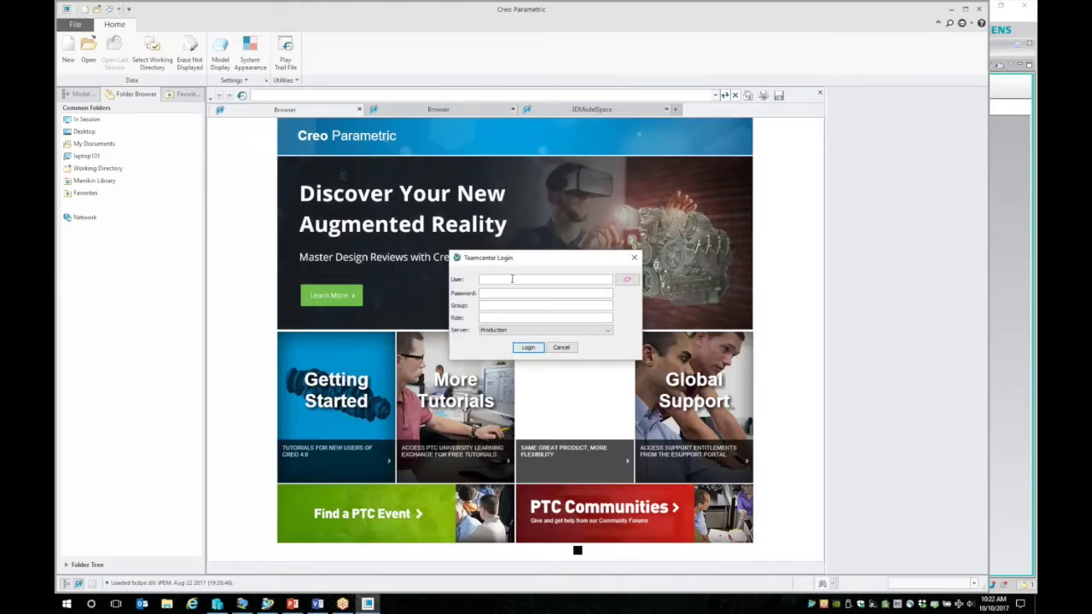
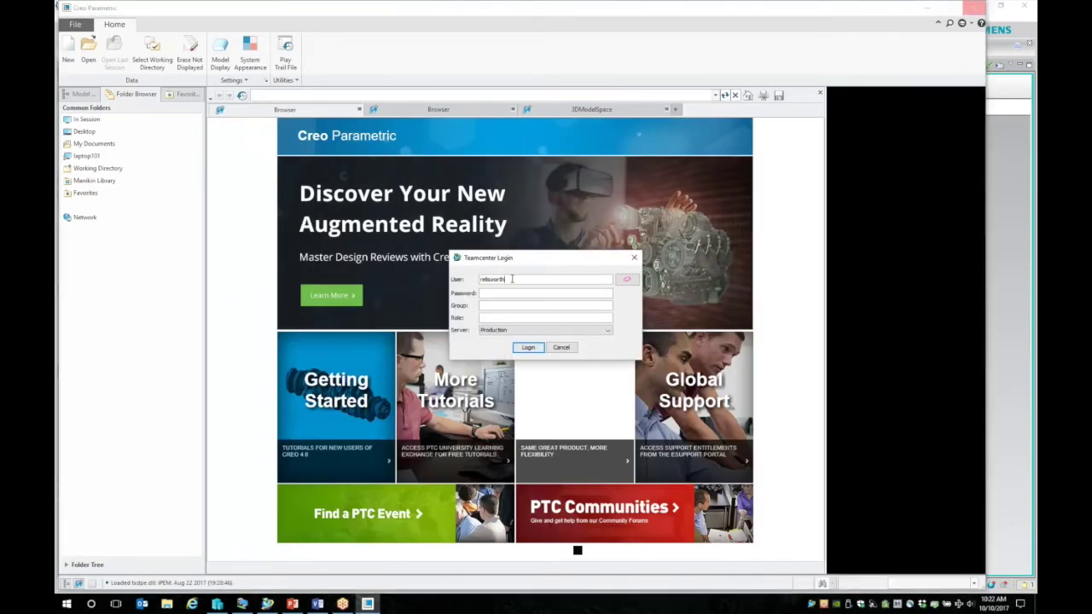
Step: Log in to Teamcenter with the user name and account password
{"action": "key", "text": "Tab"}
{"action": "type", "text": "•••••••"}
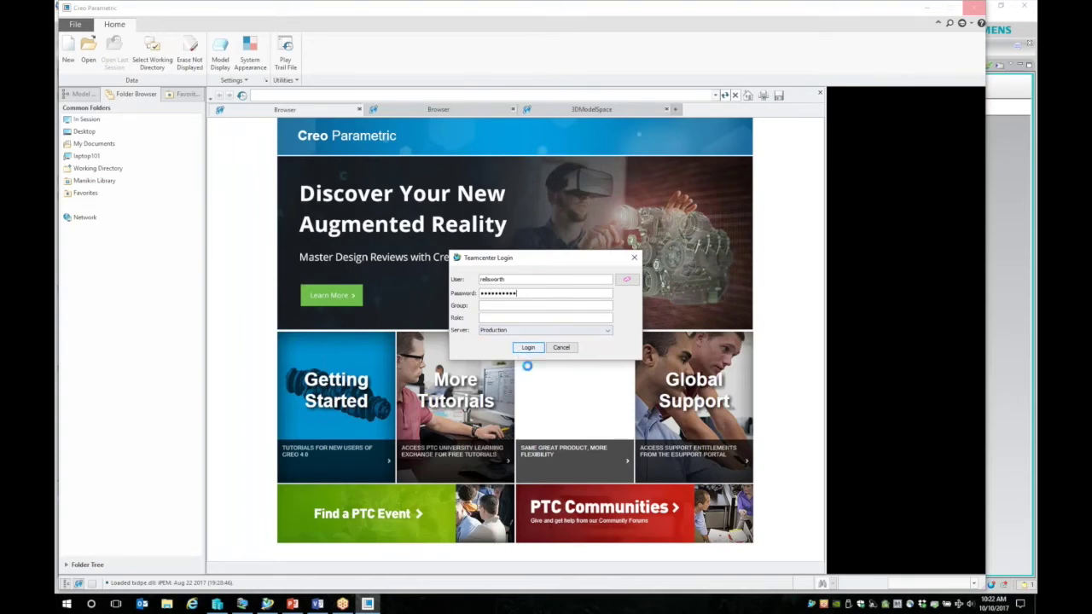
{"action": "left_click", "coordinate": [528, 348]}
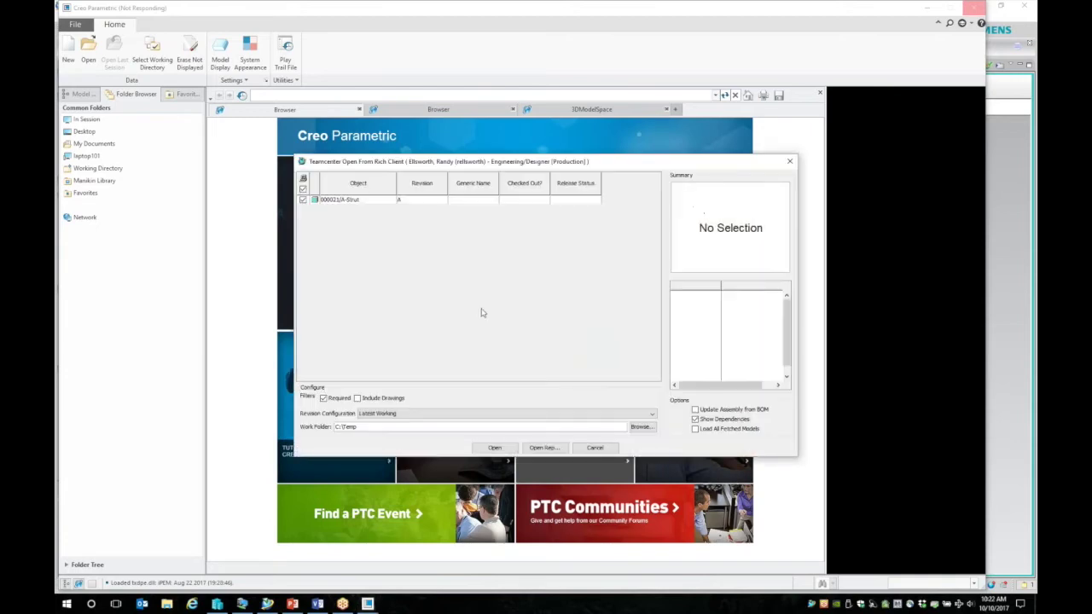
Step: Open 000021/A-Strut from Teamcenter with checkout enabled and confirm the checkout
{"action": "left_click", "coordinate": [359, 200]}
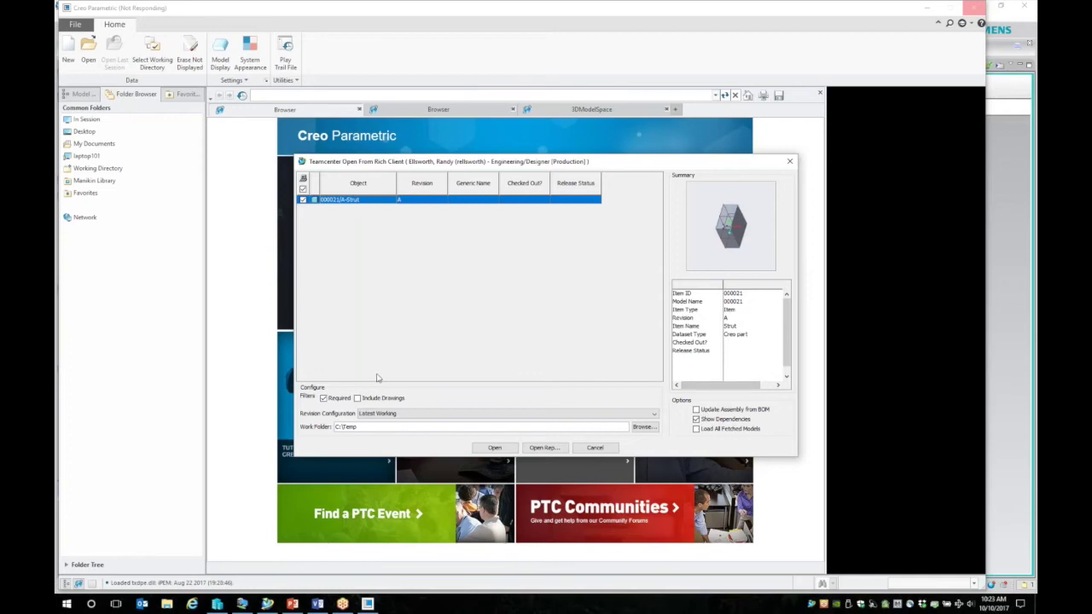
{"action": "left_click", "coordinate": [495, 448]}
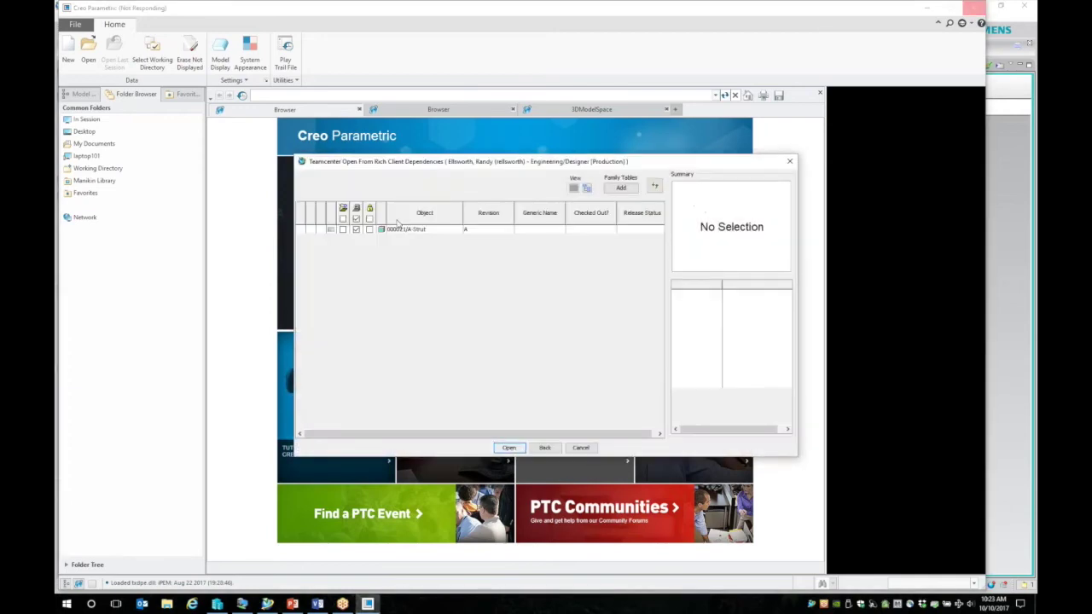
{"action": "left_click", "coordinate": [343, 229]}
{"action": "left_click", "coordinate": [369, 230]}
{"action": "left_click", "coordinate": [512, 448]}
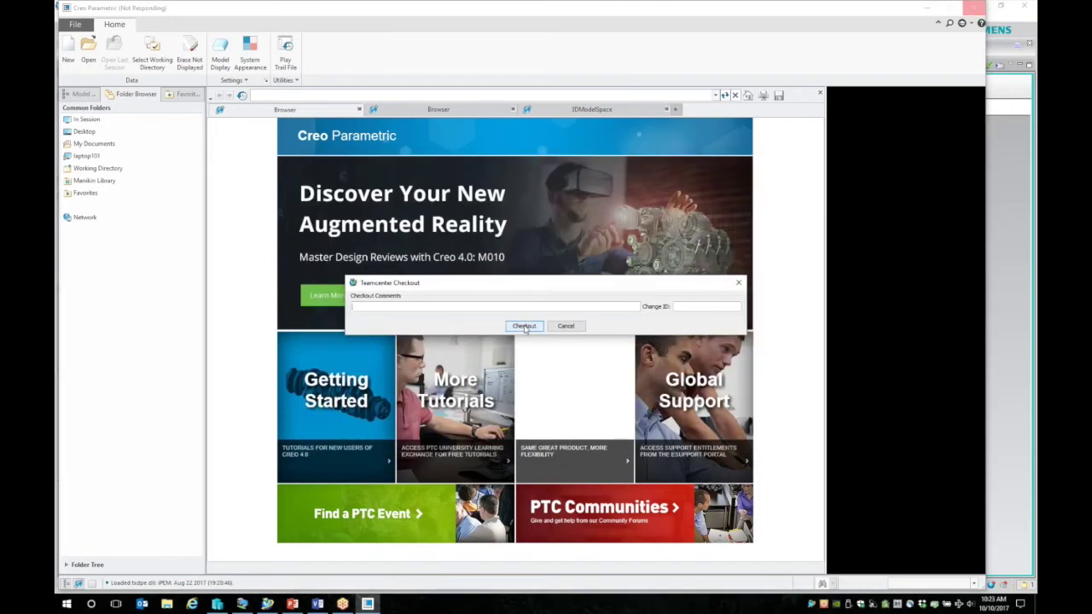
{"action": "left_click", "coordinate": [525, 326]}
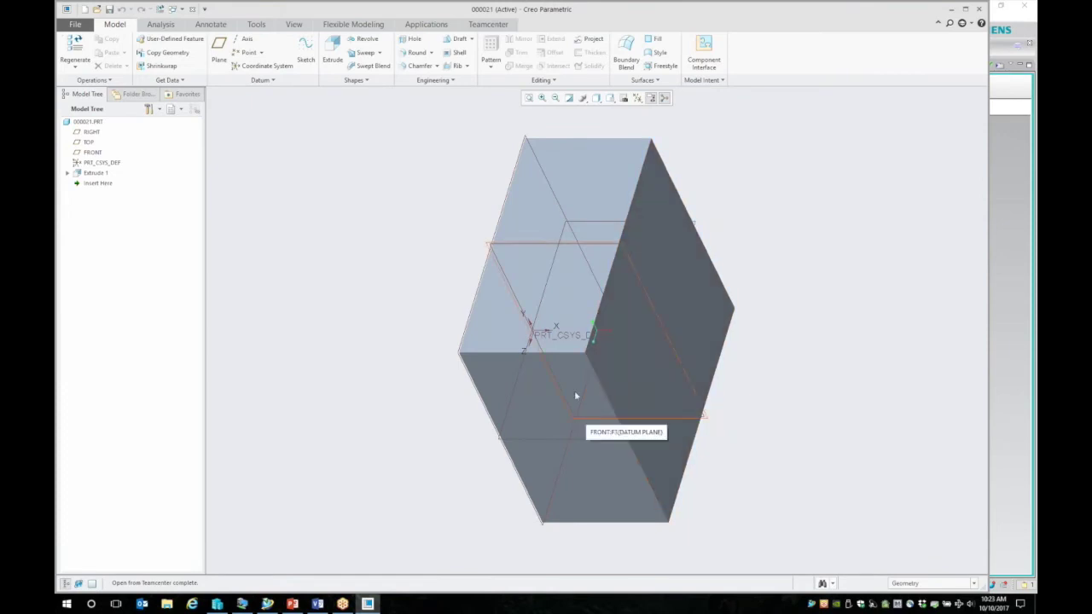
Step: Change the block's 100 dimension to 200 and finish dimension editing
{"action": "left_click", "coordinate": [721, 333]}
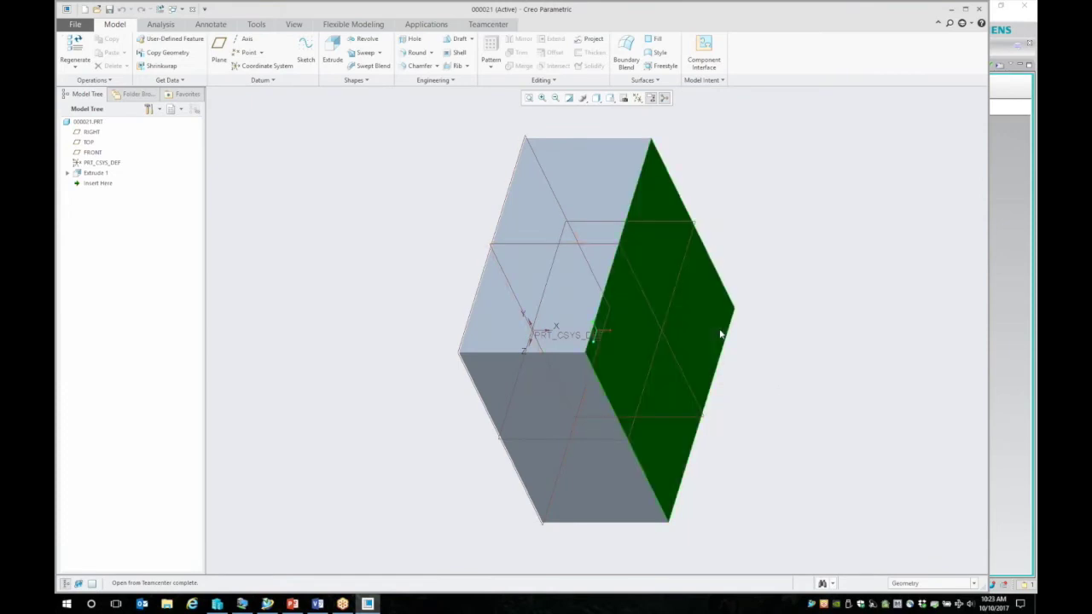
{"action": "double_click", "coordinate": [593, 501]}
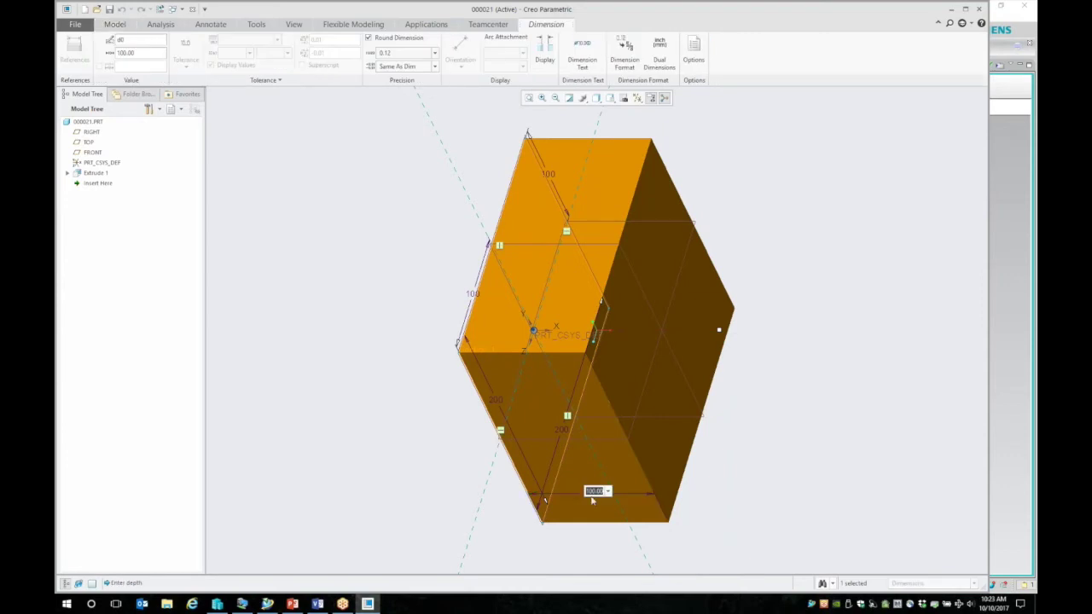
{"action": "type", "text": "200"}
{"action": "key", "text": "Return"}
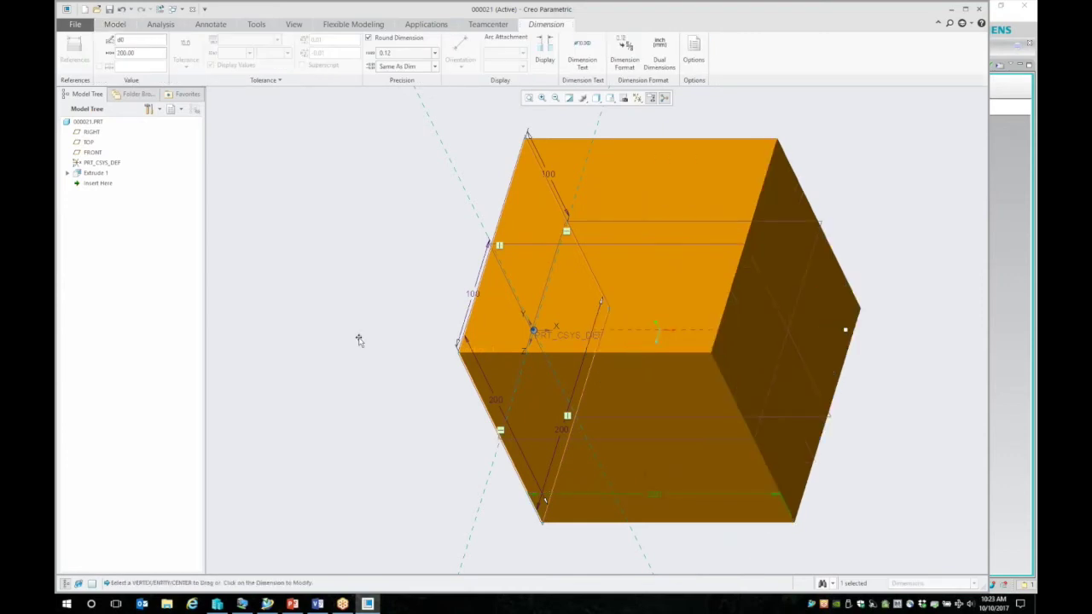
{"action": "left_click", "coordinate": [355, 330]}
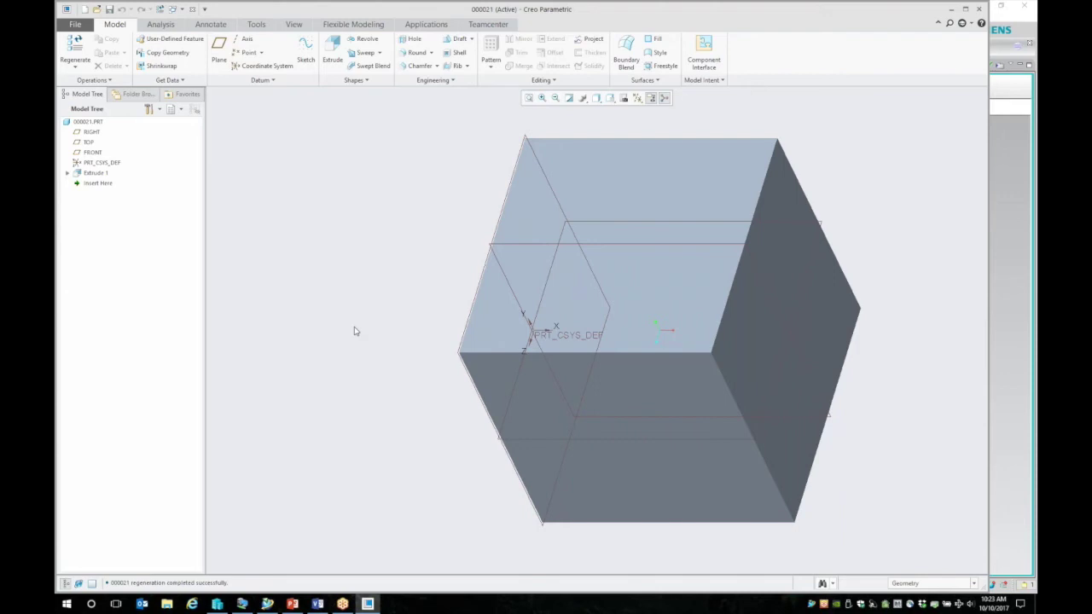
{"action": "left_click", "coordinate": [67, 605]}
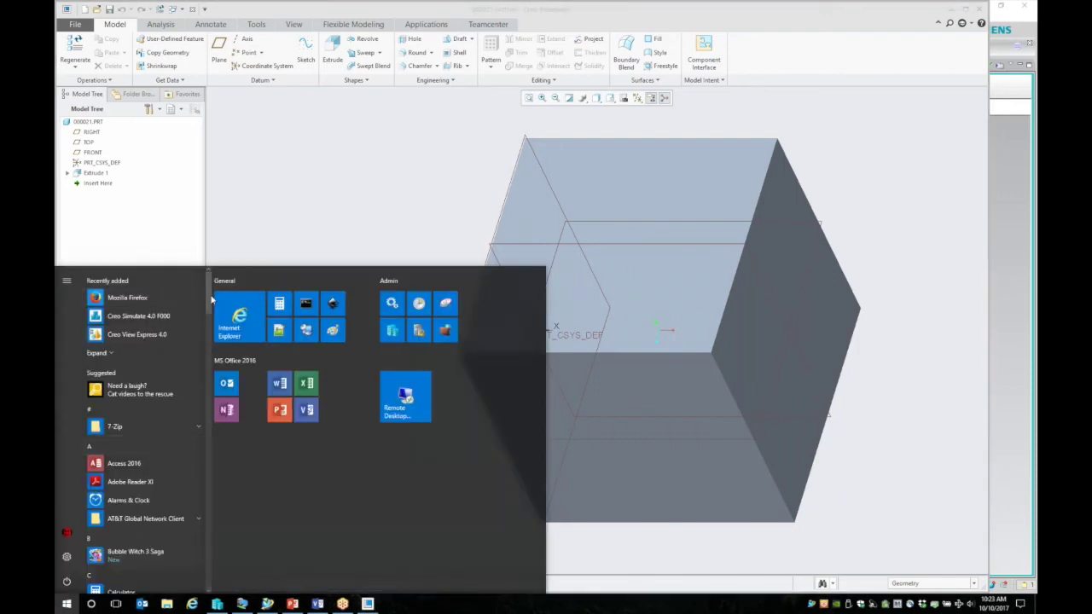
{"action": "scroll", "coordinate": [187, 512], "scroll_direction": "down", "scroll_amount": 15}
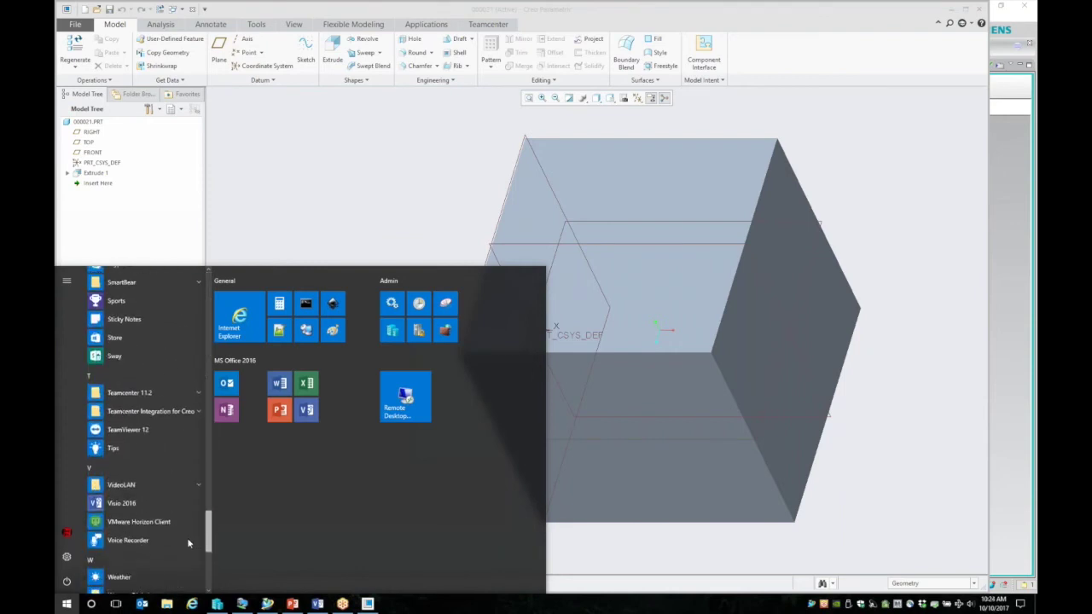
{"action": "left_click", "coordinate": [153, 412]}
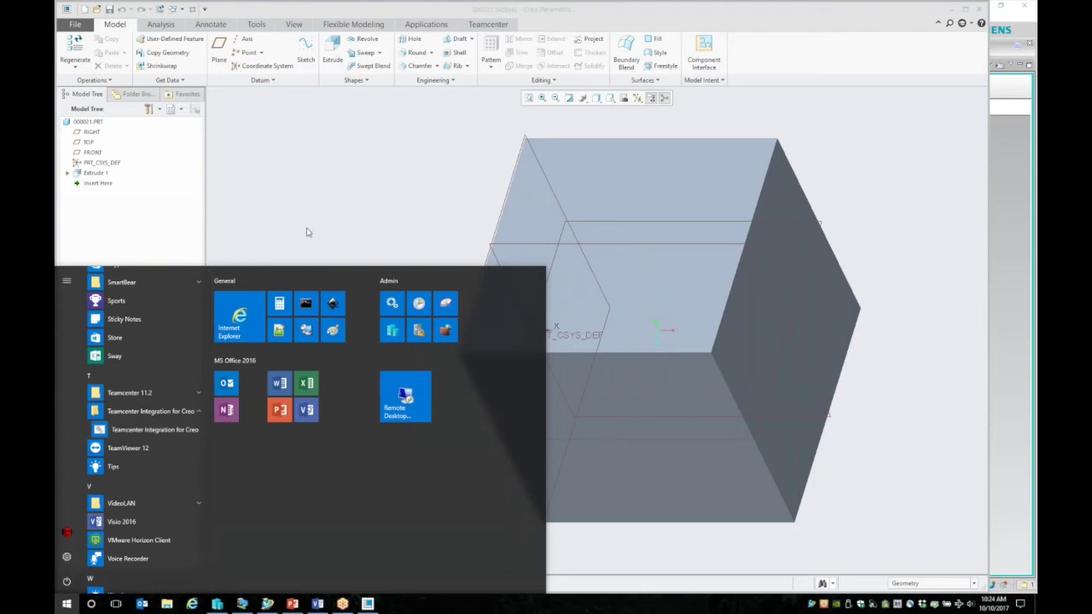
{"action": "left_click", "coordinate": [392, 139]}
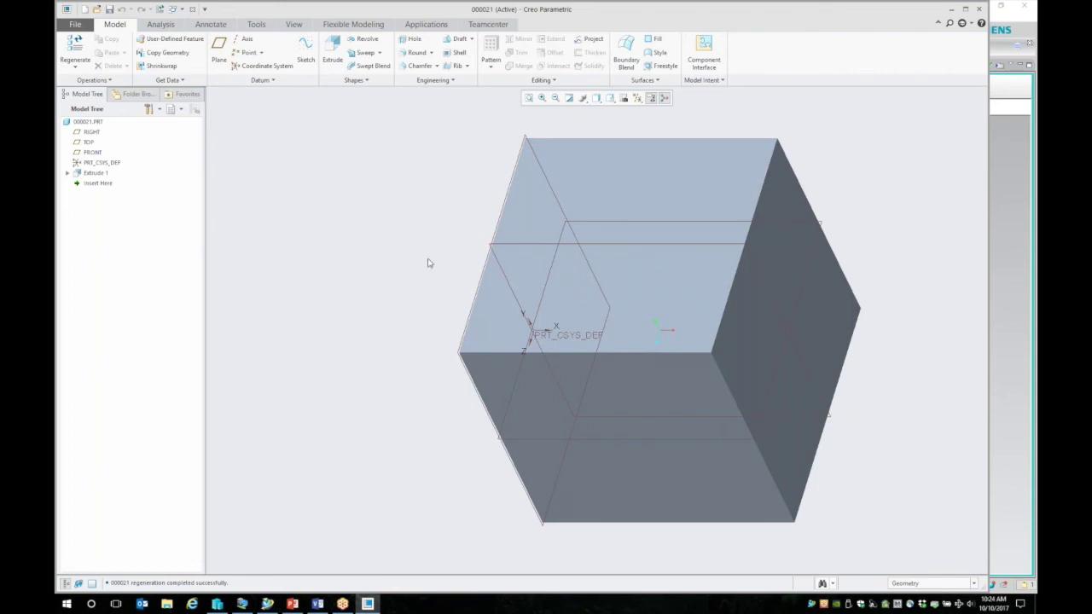
Step: Save part 000021 locally and then save it to Teamcenter
{"action": "left_click", "coordinate": [109, 9]}
{"action": "left_click", "coordinate": [499, 26]}
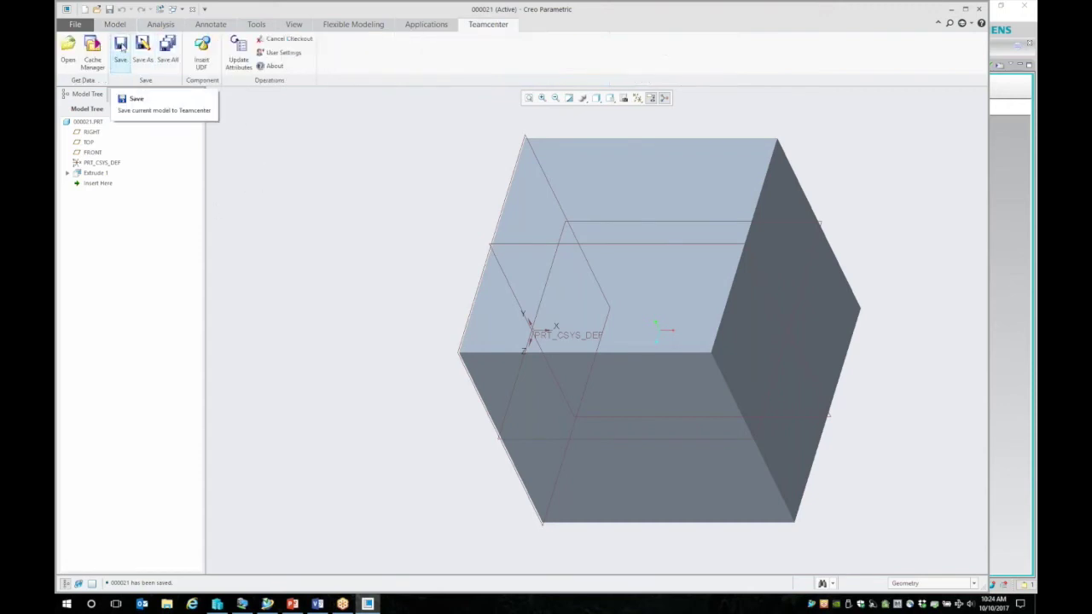
{"action": "left_click", "coordinate": [121, 47]}
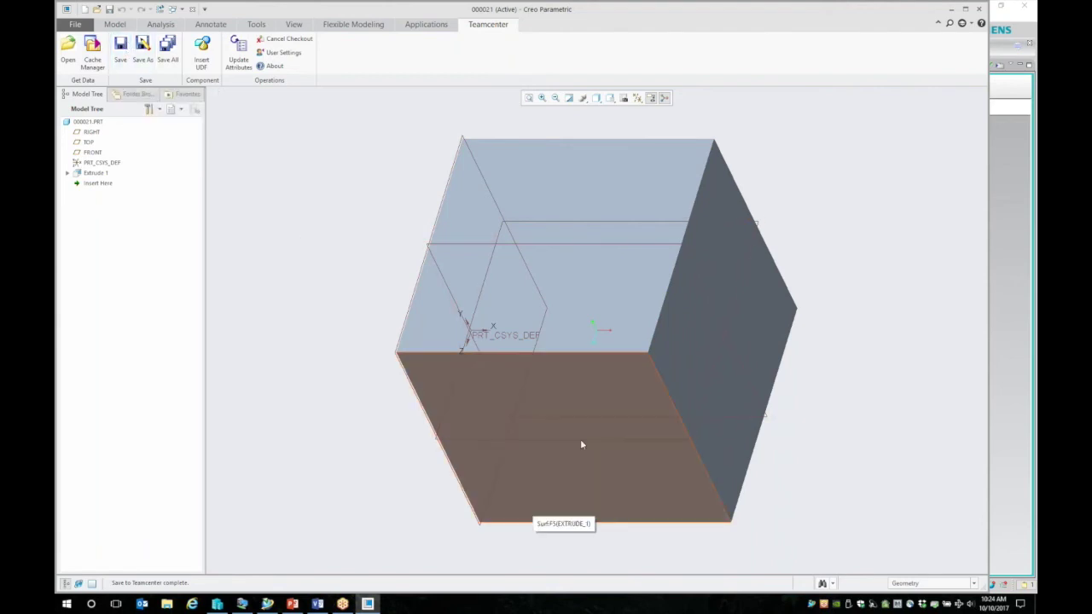
Step: Change the Extrude 1 dimension from 200 to 150, save, and bring up Teamcenter Save As
{"action": "double_click", "coordinate": [738, 447]}
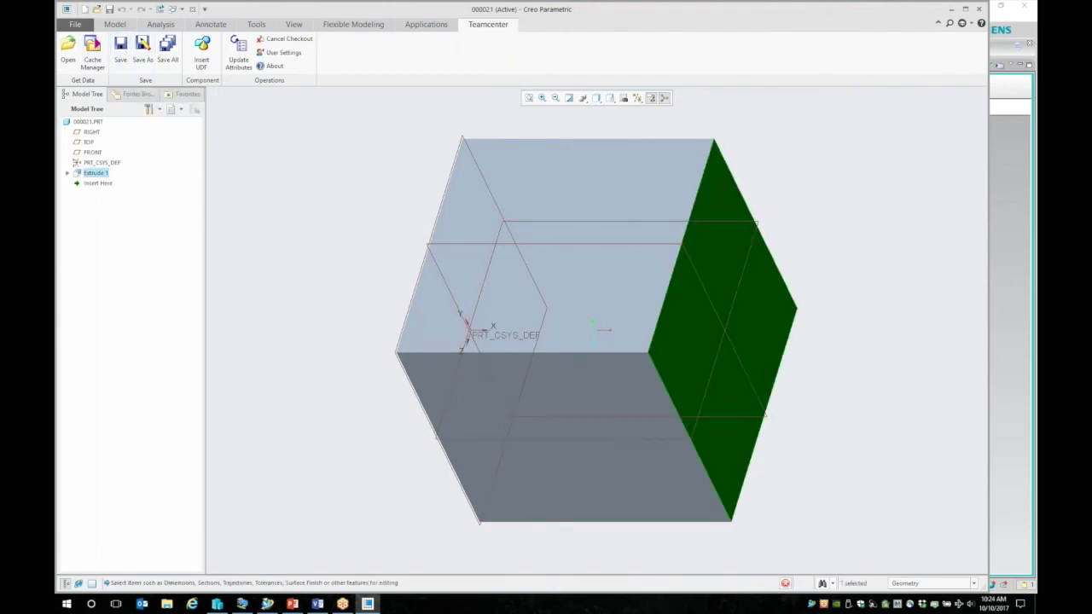
{"action": "double_click", "coordinate": [592, 498]}
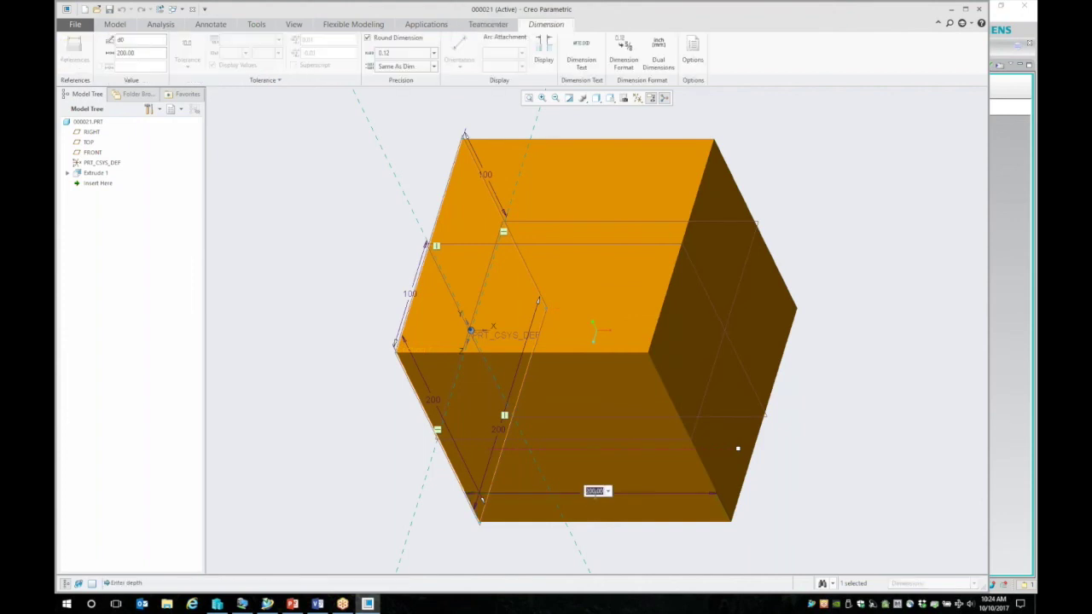
{"action": "type", "text": "150"}
{"action": "key", "text": "Return"}
{"action": "left_click", "coordinate": [302, 198]}
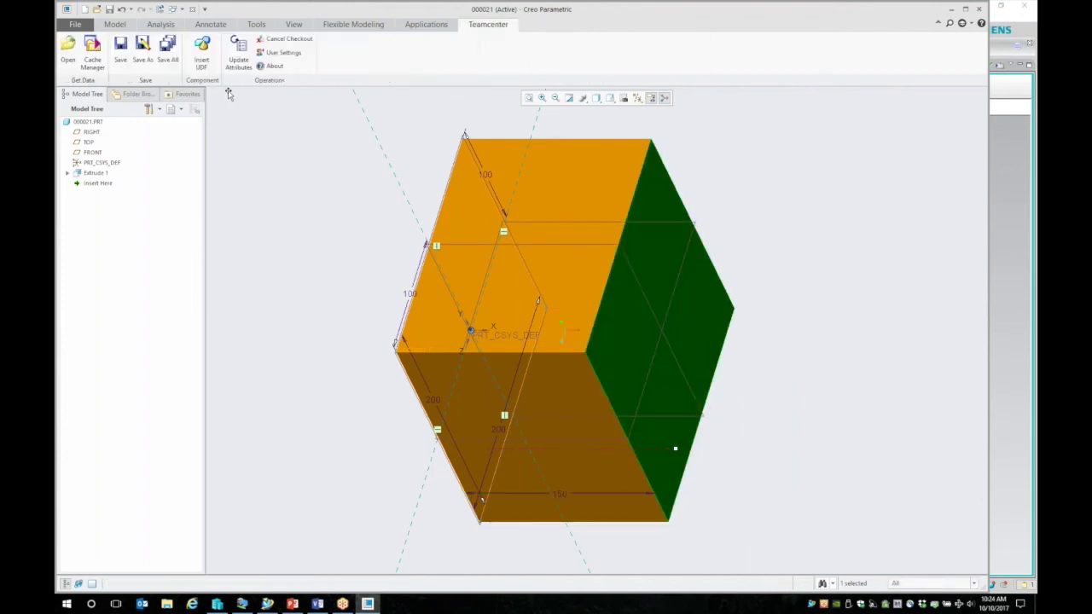
{"action": "left_click", "coordinate": [109, 9]}
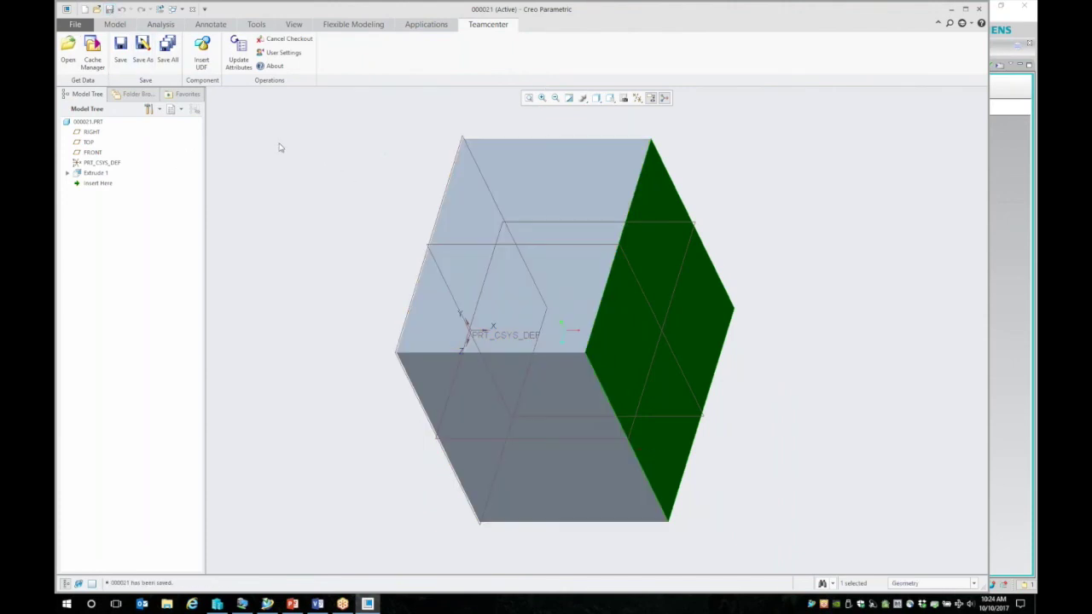
{"action": "left_click", "coordinate": [142, 47]}
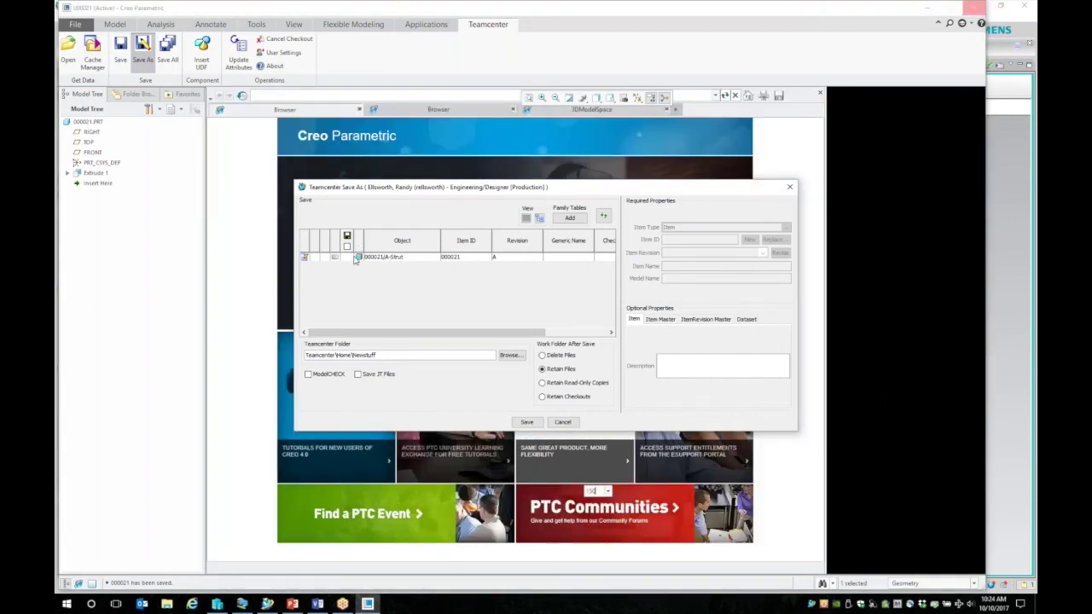
Step: Check out the 000021/A-Strut item from the Save As dialog
{"action": "left_click", "coordinate": [355, 259]}
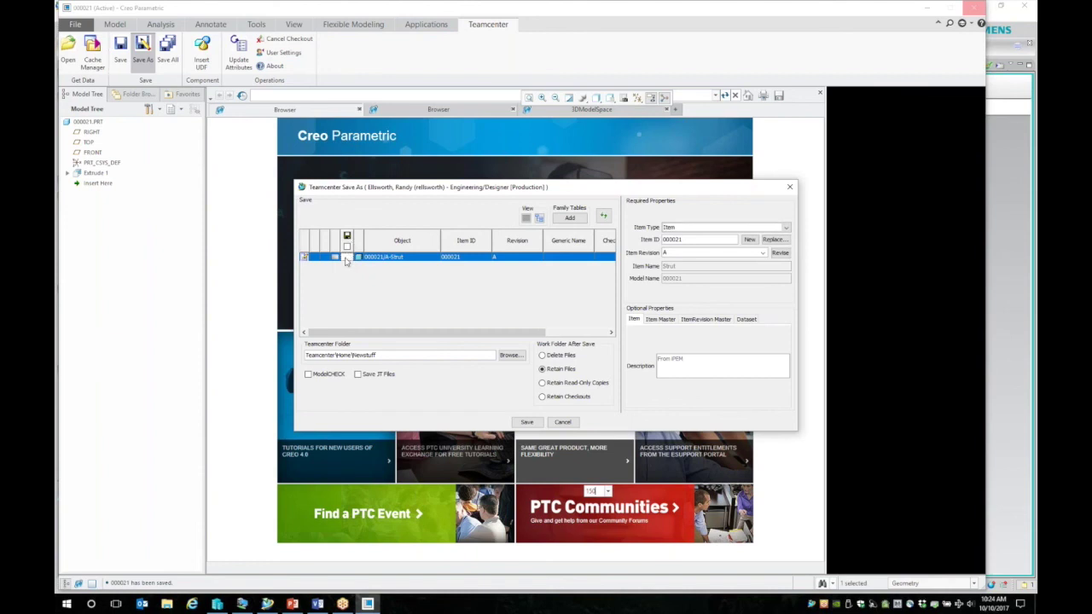
{"action": "right_click", "coordinate": [381, 260]}
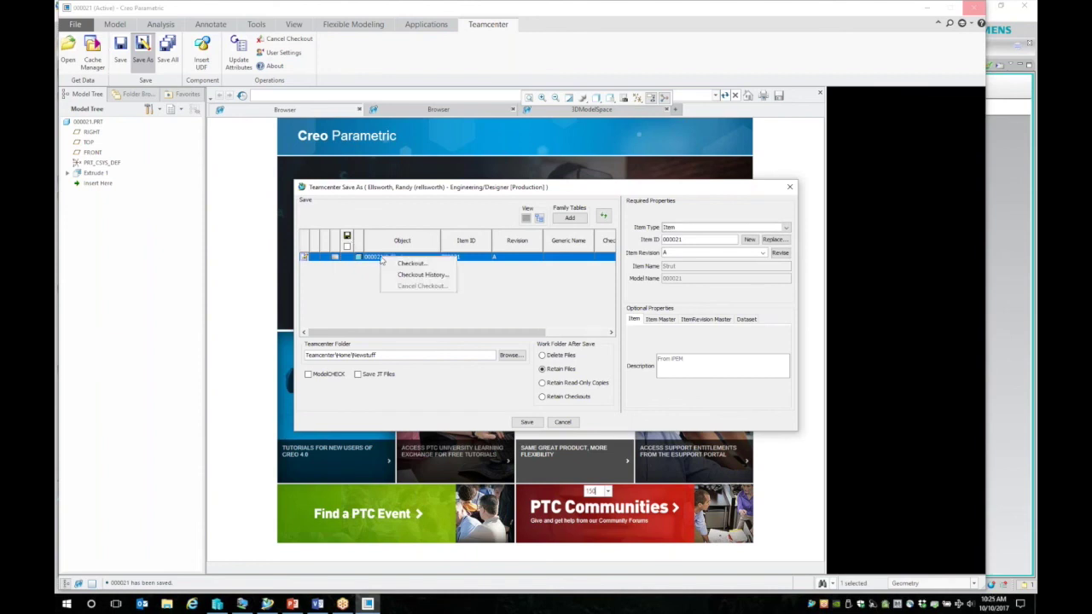
{"action": "left_click", "coordinate": [411, 263]}
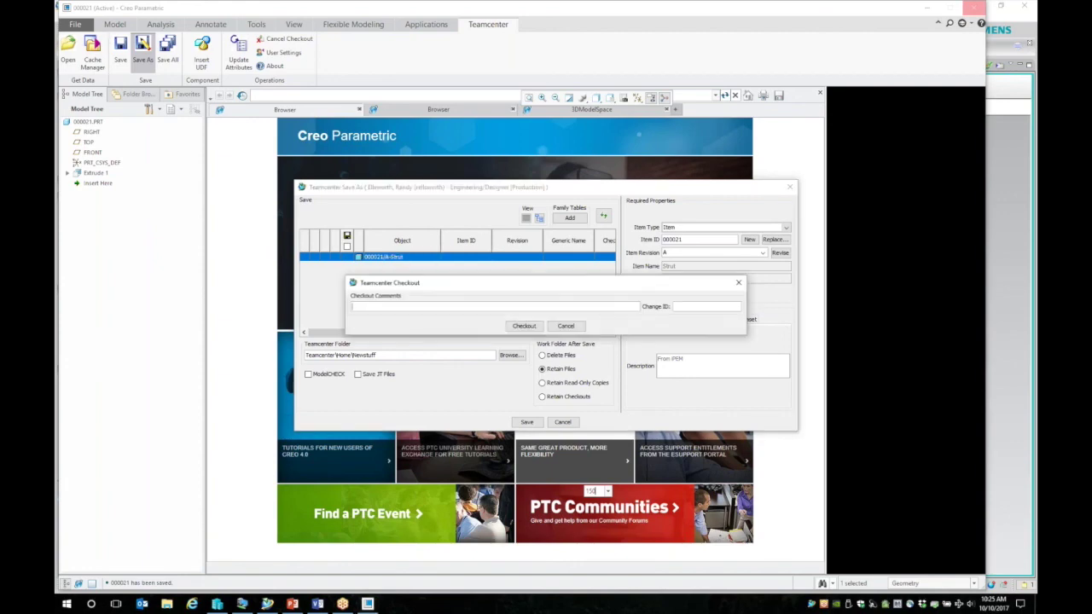
{"action": "left_click", "coordinate": [523, 325]}
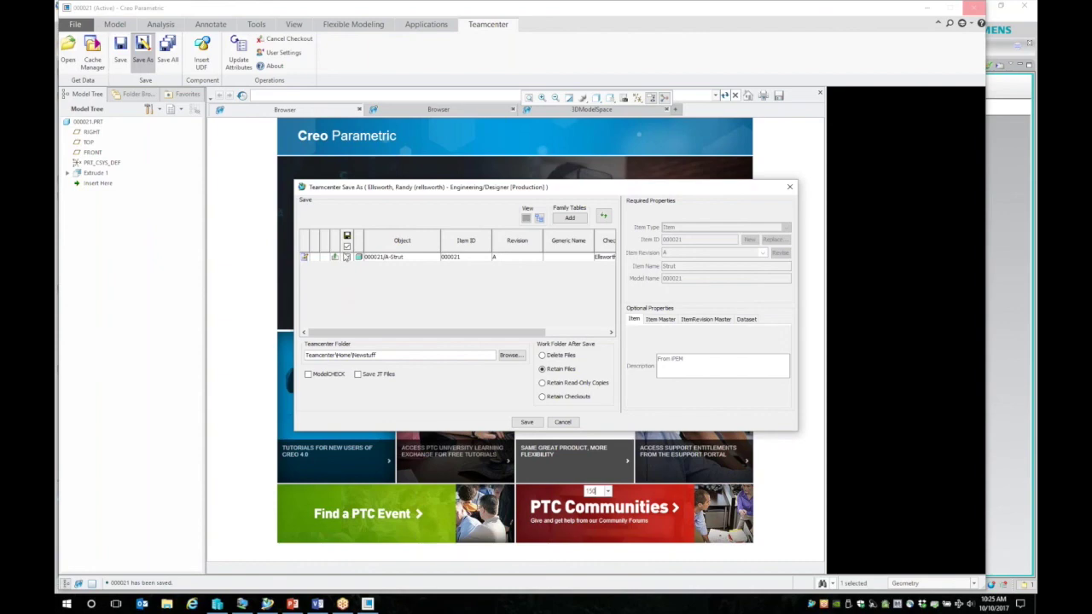
Step: Turn on Save JT Files and set the work folder to retain files after save
{"action": "left_click", "coordinate": [358, 374]}
{"action": "left_click", "coordinate": [577, 399]}
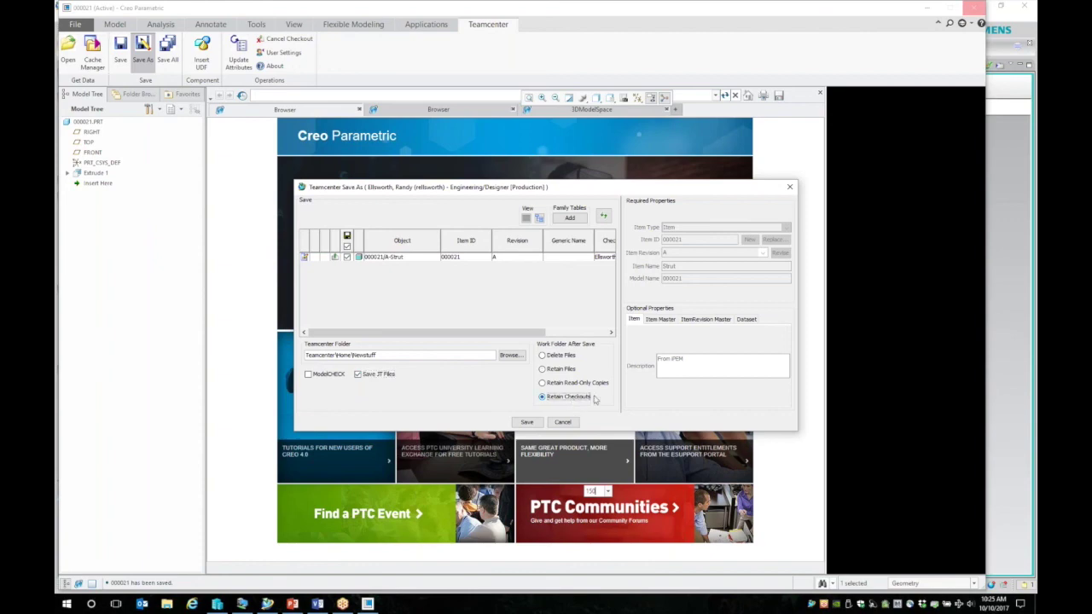
{"action": "left_click", "coordinate": [560, 356]}
{"action": "left_click", "coordinate": [543, 369]}
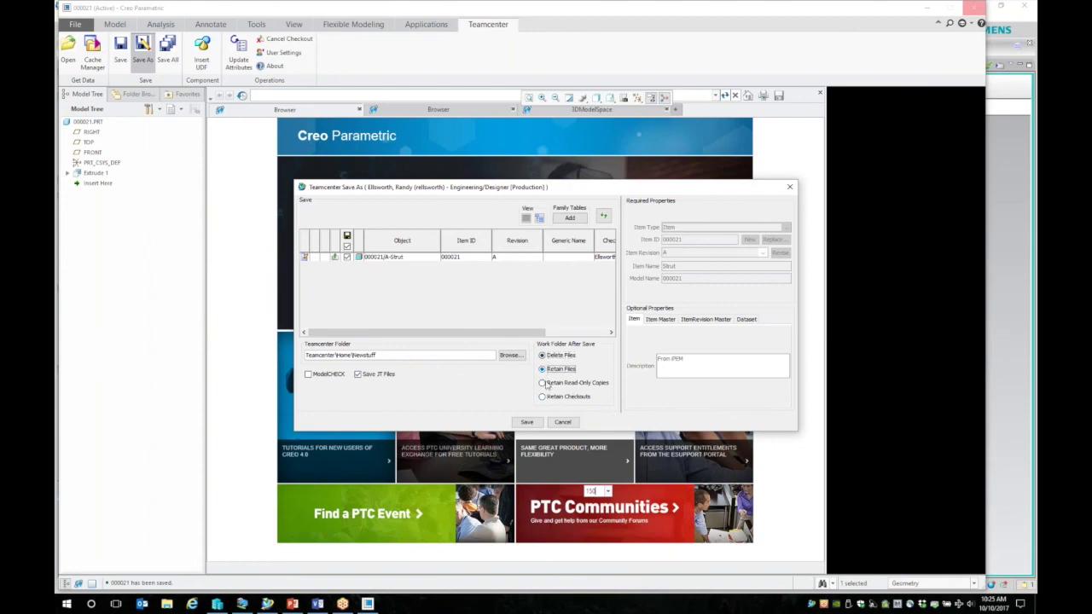